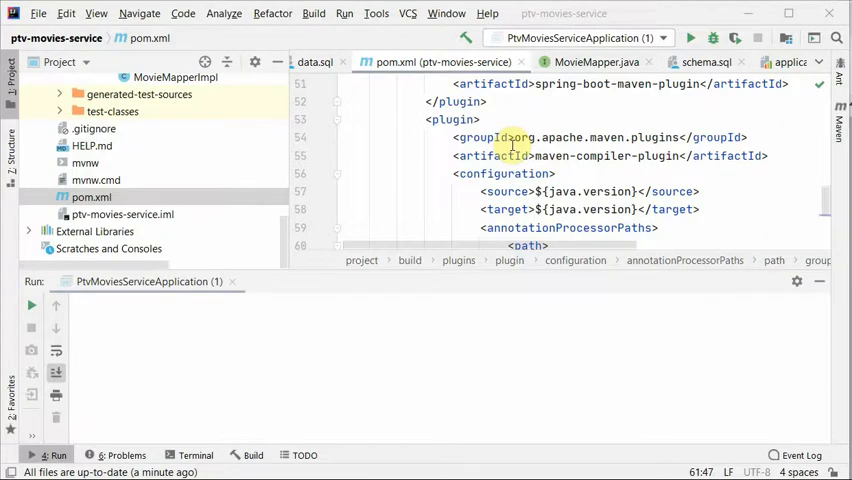
Enlarge the editor and select the mapstruct 1.4.0.Final dependency block in pom.xml.
{"action": "left_click", "coordinate": [562, 275]}
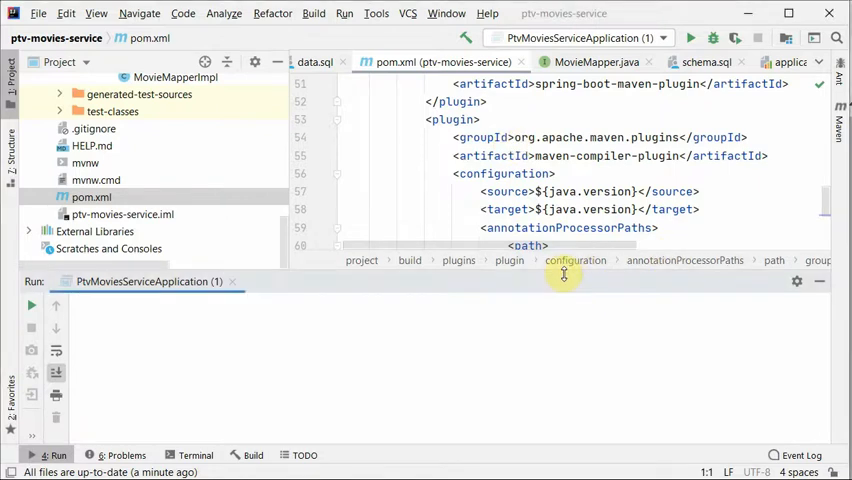
{"action": "left_click_drag", "start_coordinate": [563, 275], "coordinate": [575, 333]}
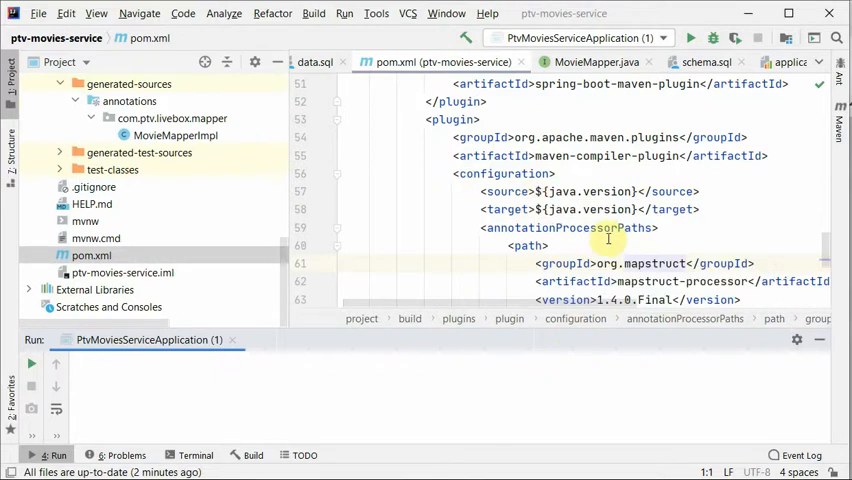
{"action": "scroll", "coordinate": [608, 238], "scroll_direction": "down", "scroll_amount": 1}
{"action": "scroll", "coordinate": [608, 238], "scroll_direction": "up", "scroll_amount": 5}
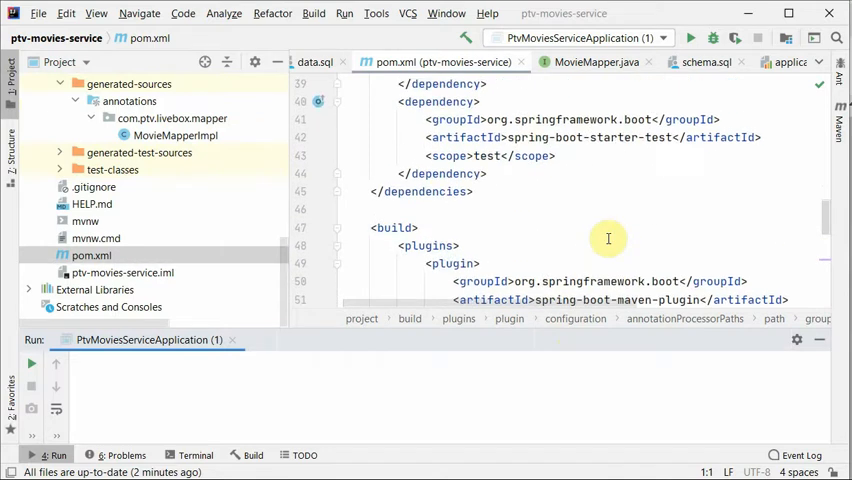
{"action": "scroll", "coordinate": [608, 238], "scroll_direction": "up", "scroll_amount": 3}
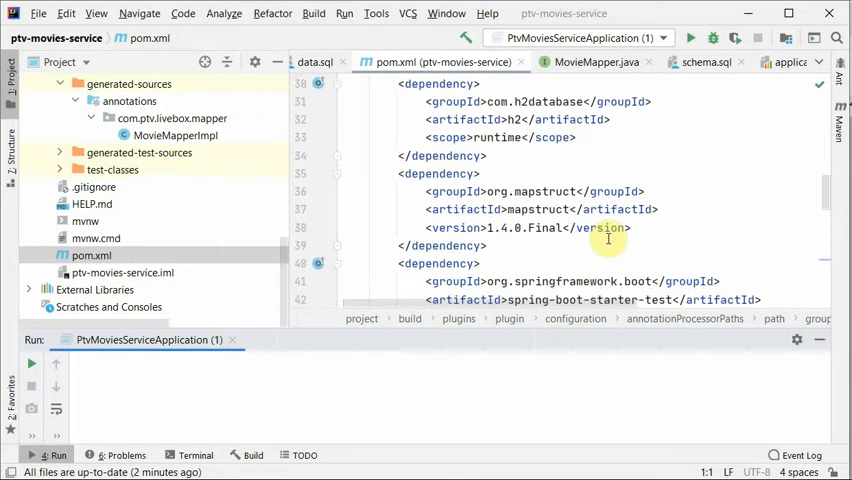
{"action": "left_click", "coordinate": [391, 174]}
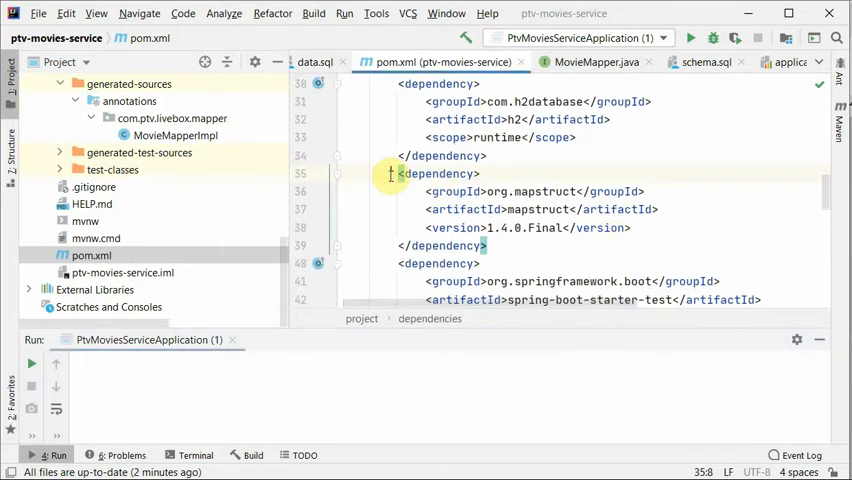
{"action": "left_click_drag", "start_coordinate": [391, 174], "coordinate": [497, 244]}
{"action": "scroll", "coordinate": [502, 222], "scroll_direction": "down", "scroll_amount": 2}
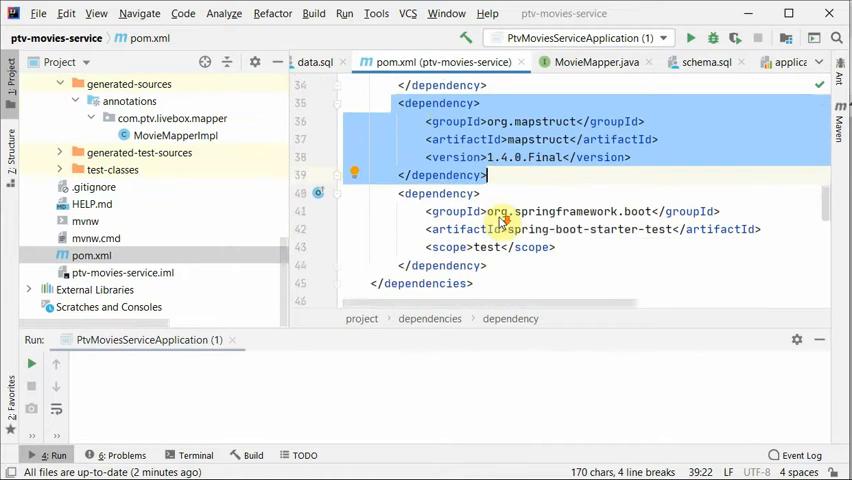
{"action": "scroll", "coordinate": [502, 222], "scroll_direction": "down", "scroll_amount": 3}
{"action": "scroll", "coordinate": [502, 222], "scroll_direction": "down", "scroll_amount": 2}
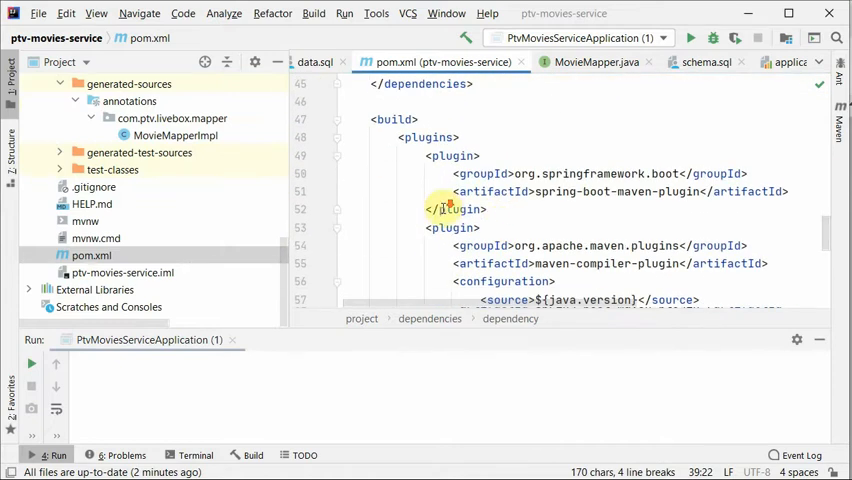
{"action": "scroll", "coordinate": [440, 209], "scroll_direction": "down", "scroll_amount": 3}
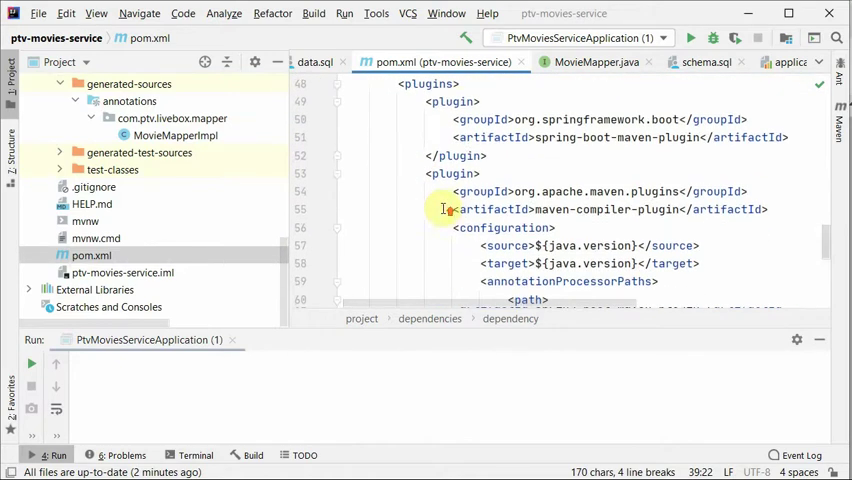
{"action": "double_click", "coordinate": [460, 62]}
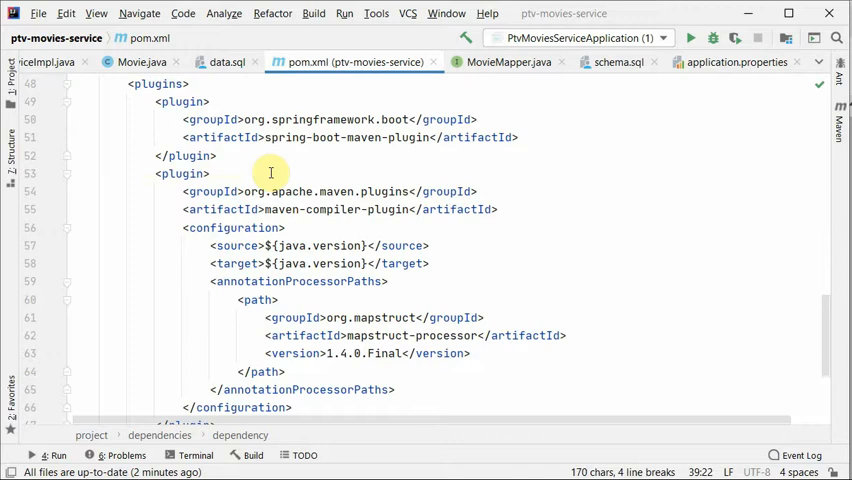
{"action": "scroll", "coordinate": [280, 175], "scroll_direction": "down", "scroll_amount": 3}
{"action": "scroll", "coordinate": [227, 195], "scroll_direction": "up", "scroll_amount": 2}
{"action": "scroll", "coordinate": [200, 150], "scroll_direction": "up", "scroll_amount": 2}
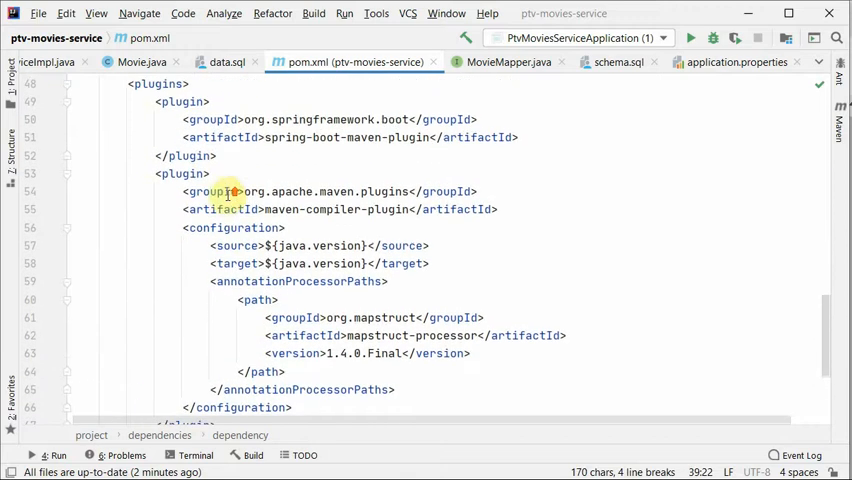
{"action": "scroll", "coordinate": [173, 120], "scroll_direction": "up", "scroll_amount": 1}
{"action": "scroll", "coordinate": [173, 120], "scroll_direction": "up", "scroll_amount": 1}
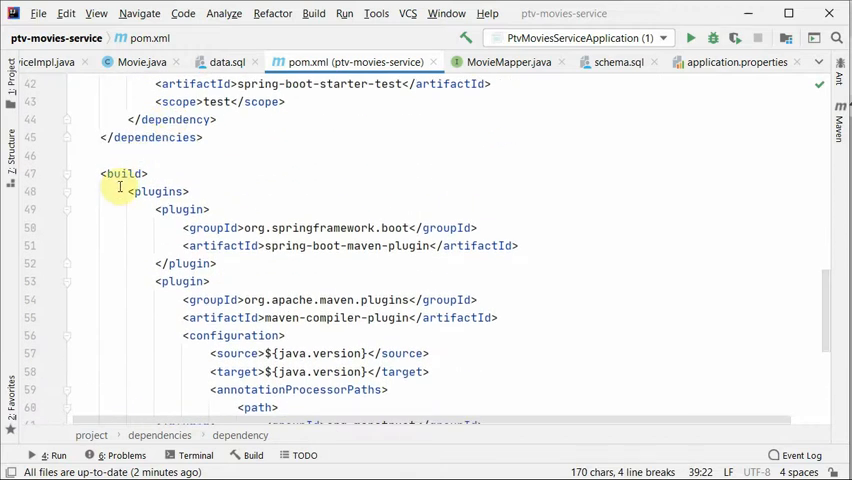
{"action": "scroll", "coordinate": [120, 180], "scroll_direction": "down", "scroll_amount": 3}
{"action": "left_click_drag", "start_coordinate": [150, 174], "coordinate": [328, 432]}
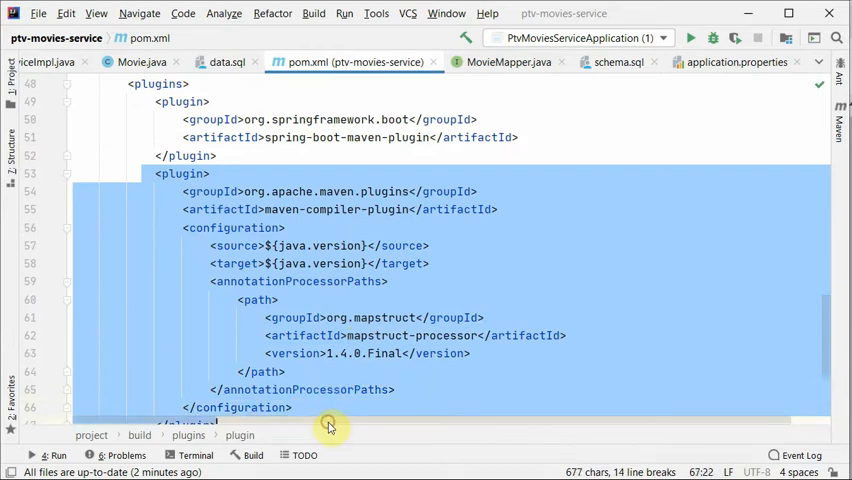
{"action": "scroll", "coordinate": [370, 345], "scroll_direction": "down", "scroll_amount": 3}
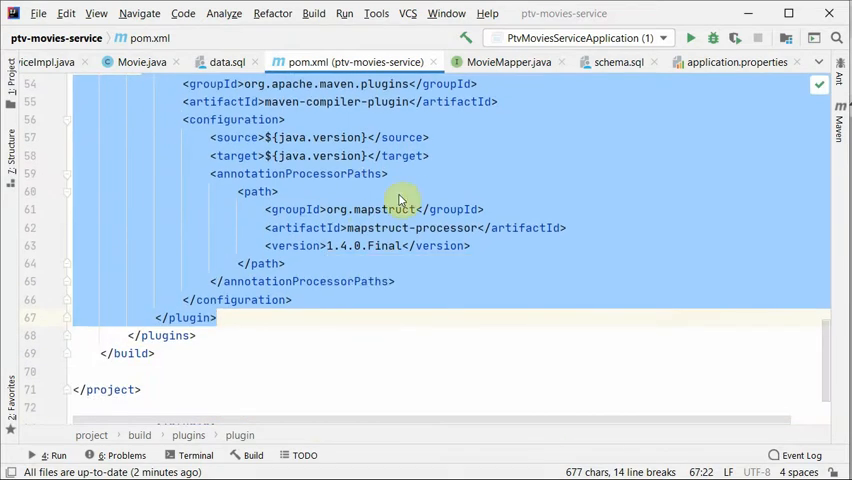
{"action": "scroll", "coordinate": [400, 200], "scroll_direction": "up", "scroll_amount": 3}
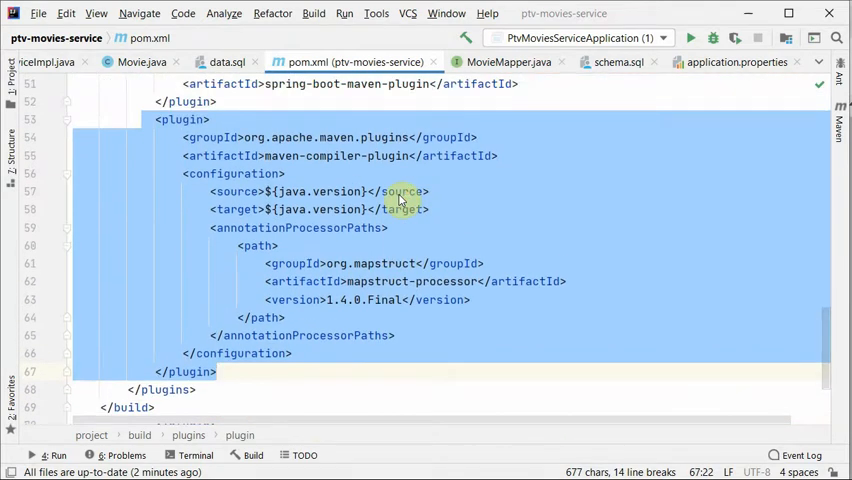
{"action": "left_click", "coordinate": [314, 14]}
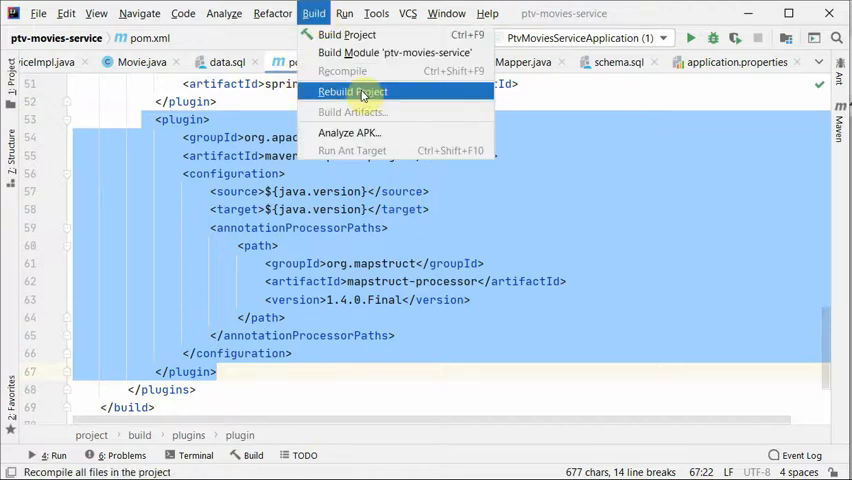
{"action": "left_click", "coordinate": [471, 336]}
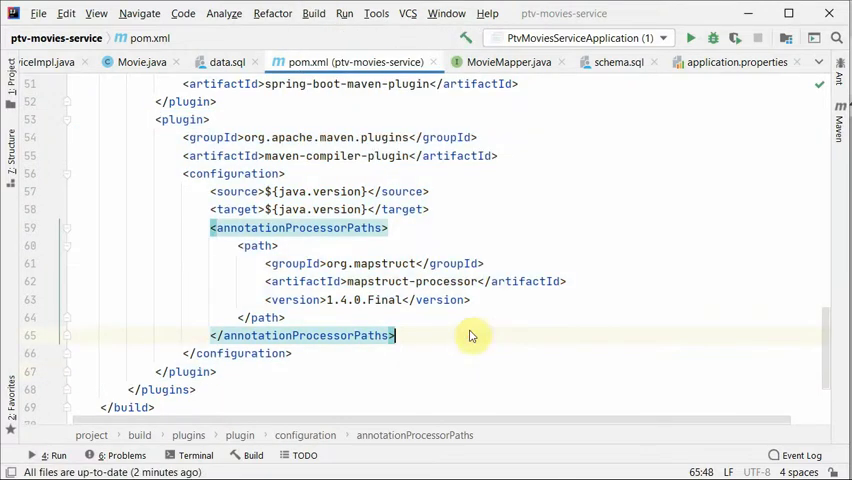
Review MovieMapper's map methods, highlighting the entity and movie parameters and Movie/MovieEntity types.
{"action": "left_click", "coordinate": [508, 62]}
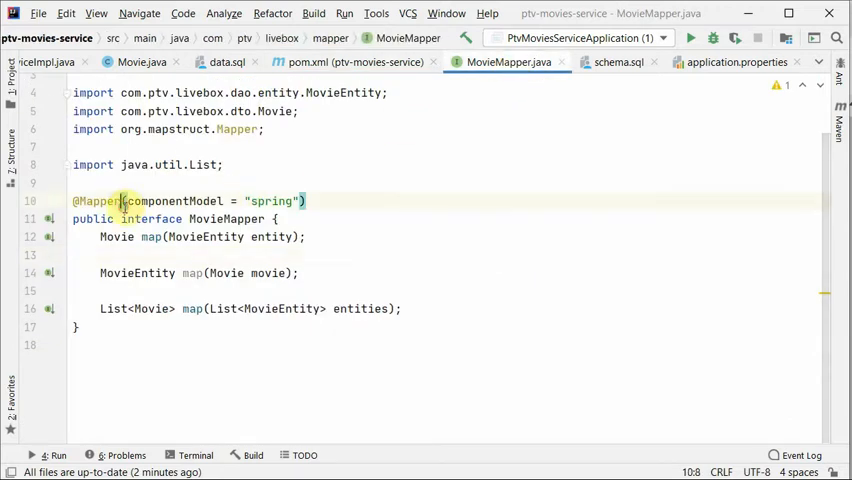
{"action": "left_click", "coordinate": [130, 237]}
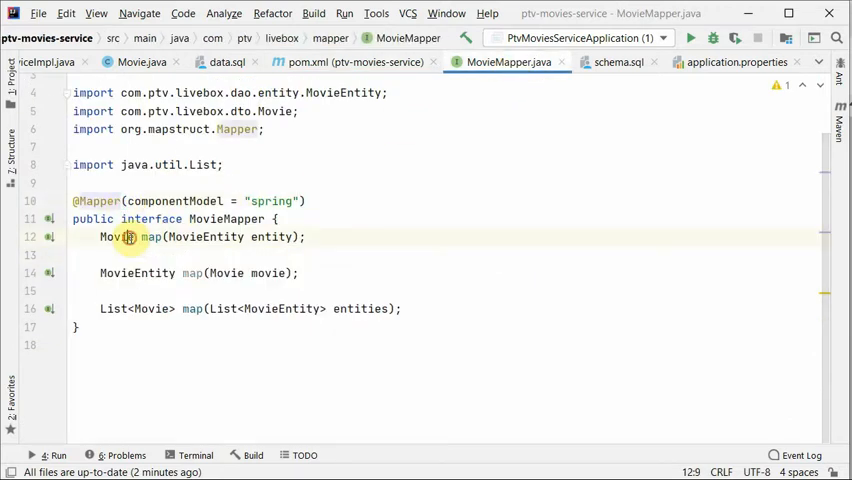
{"action": "double_click", "coordinate": [268, 237]}
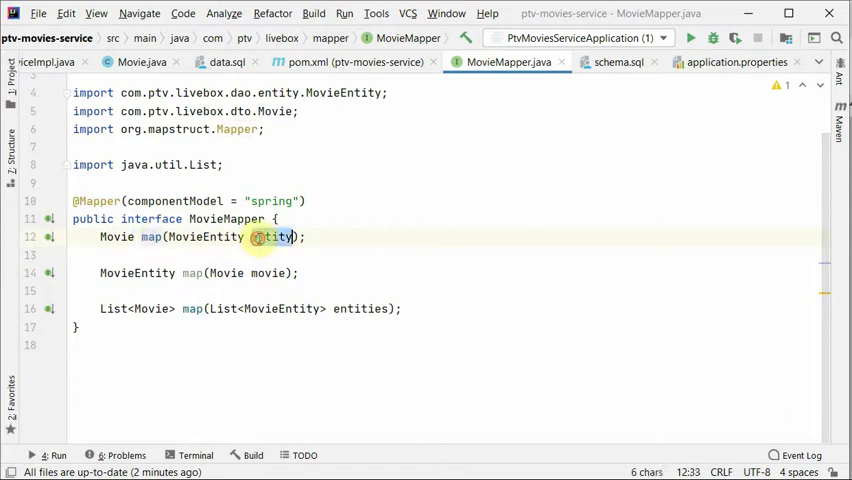
{"action": "double_click", "coordinate": [117, 237]}
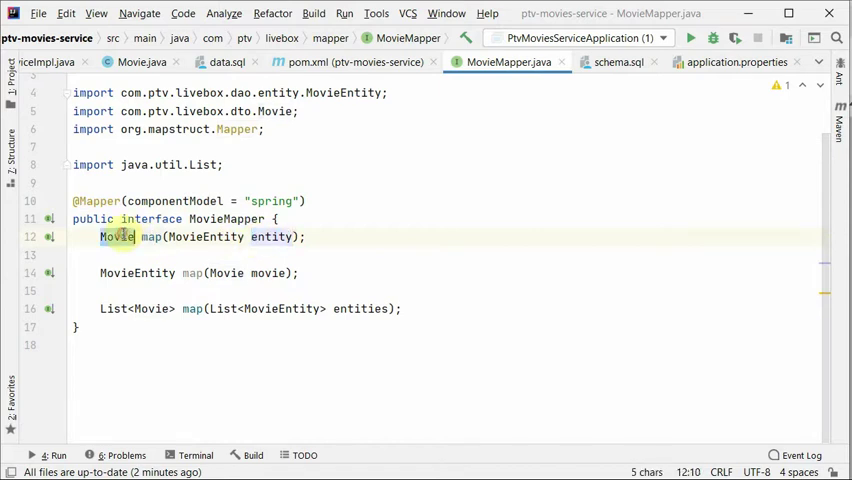
{"action": "double_click", "coordinate": [272, 272]}
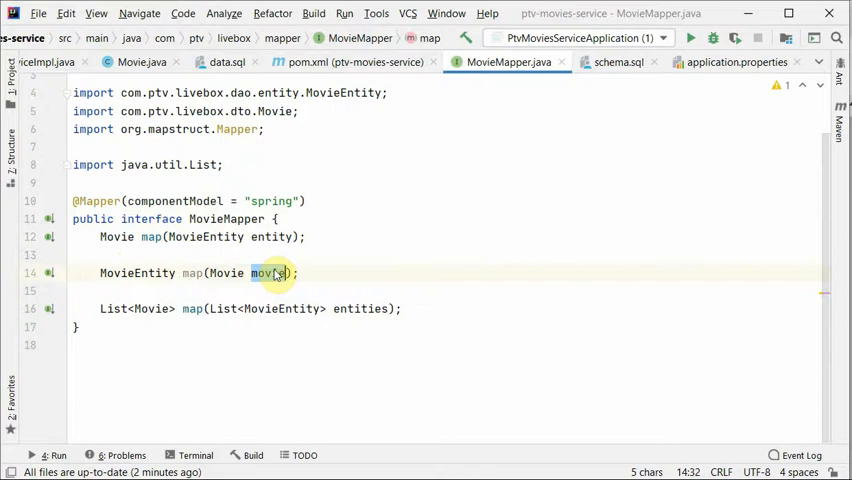
{"action": "left_click", "coordinate": [153, 272]}
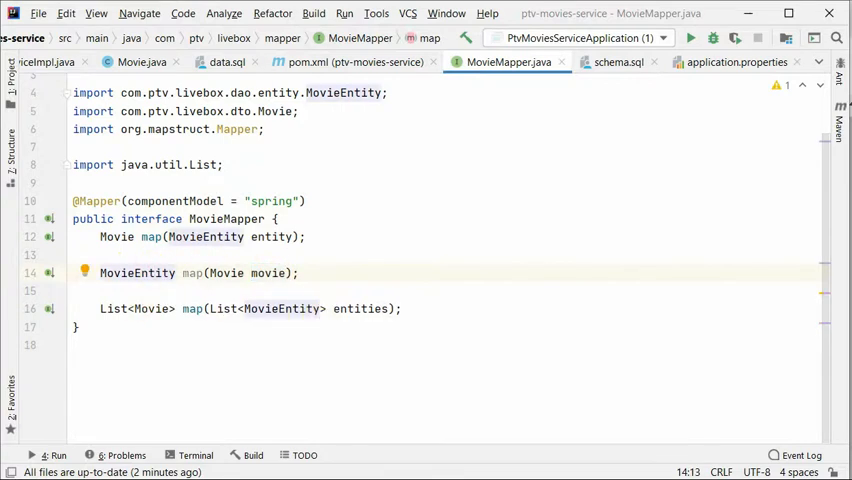
Rebuild the whole project via Build > Rebuild Project and return to pom.xml.
{"action": "left_click", "coordinate": [313, 14]}
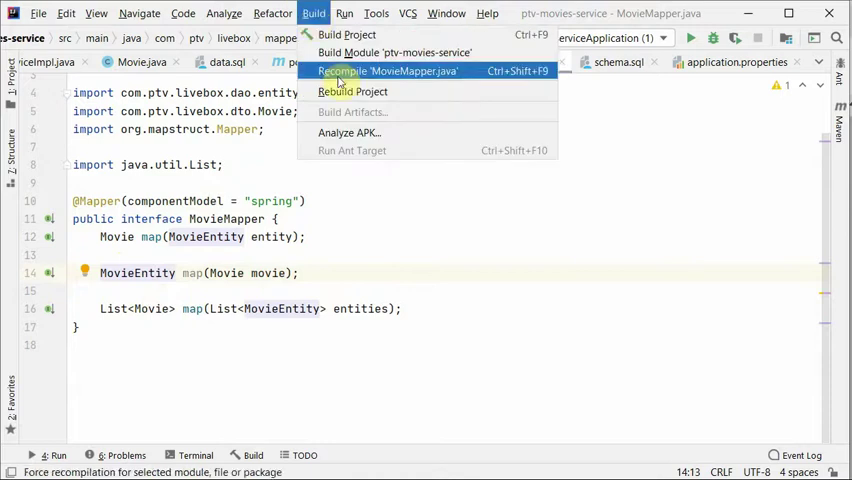
{"action": "left_click", "coordinate": [344, 88]}
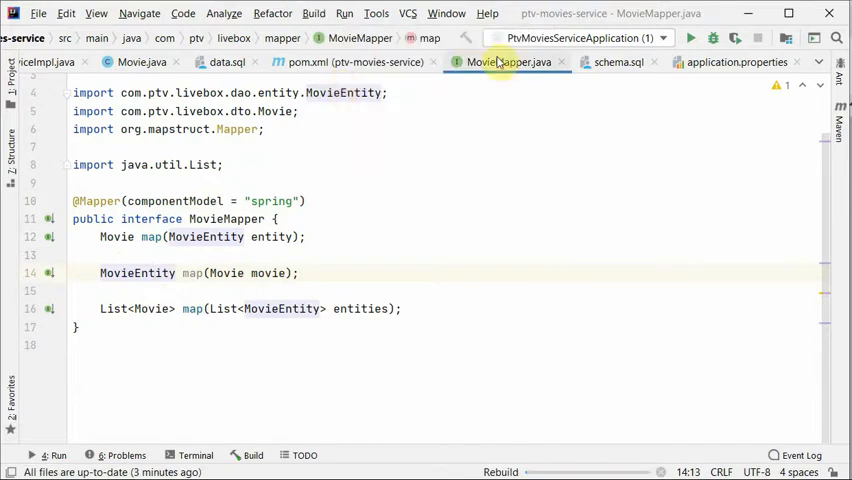
{"action": "left_click", "coordinate": [355, 62]}
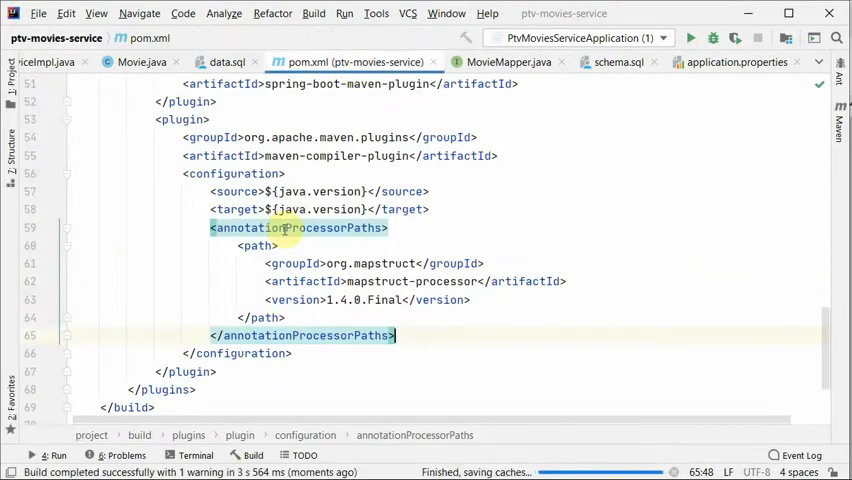
{"action": "scroll", "coordinate": [217, 165], "scroll_direction": "up", "scroll_amount": 2}
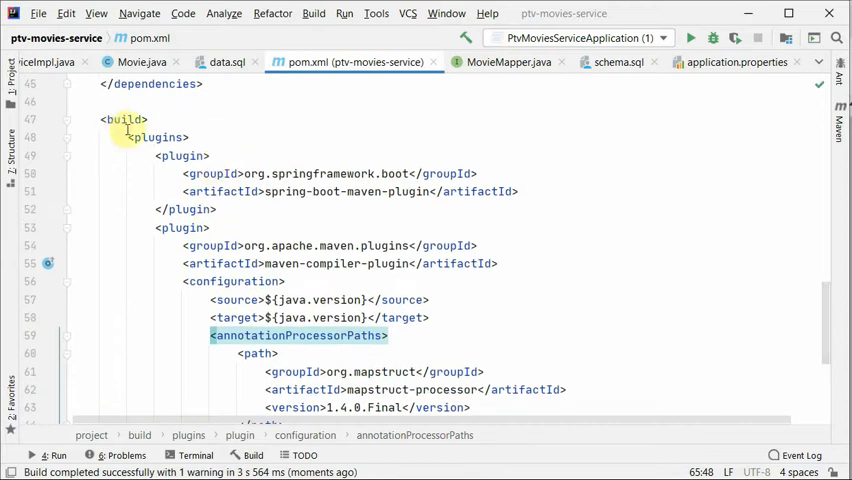
{"action": "scroll", "coordinate": [158, 244], "scroll_direction": "down", "scroll_amount": 2}
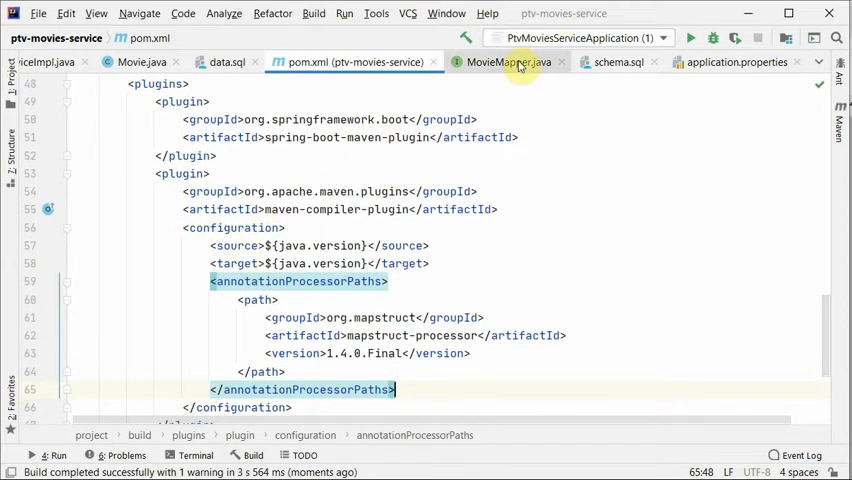
Reload the target folder from disk in the Project tree so generated sources appear.
{"action": "left_click", "coordinate": [12, 72]}
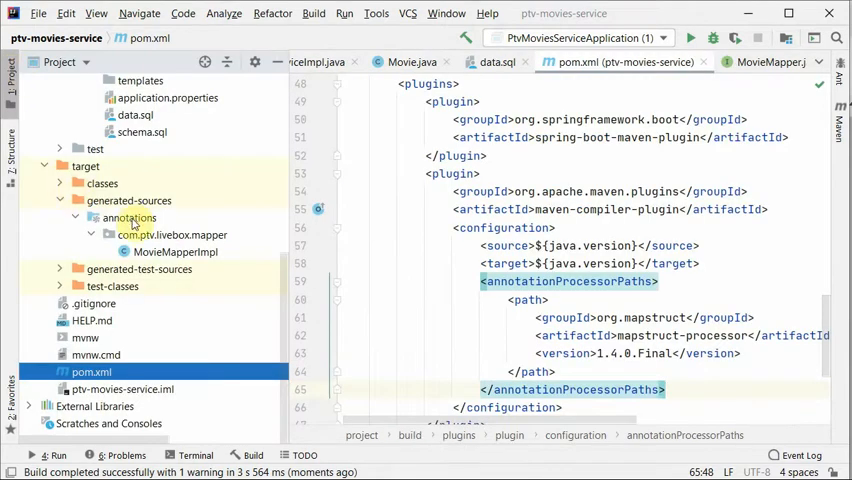
{"action": "right_click", "coordinate": [85, 166]}
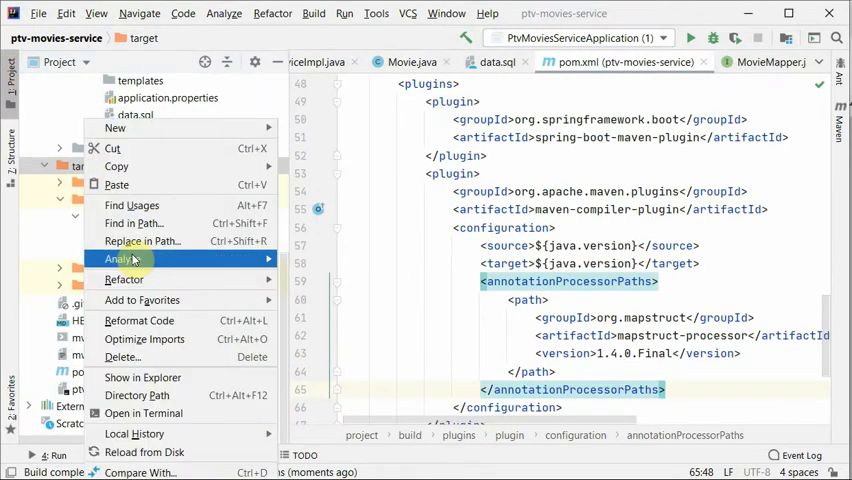
{"action": "left_click", "coordinate": [158, 452]}
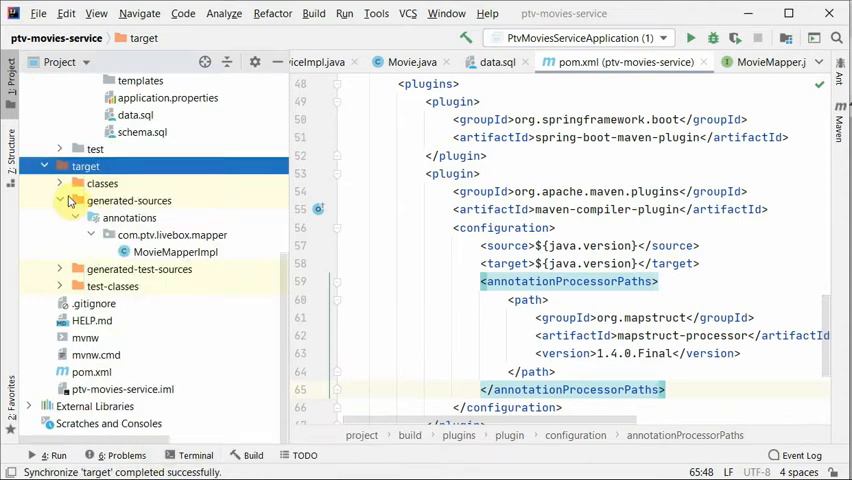
Open the generated MovieMapperImpl and read its MapStruct-generated mapping methods.
{"action": "double_click", "coordinate": [175, 252]}
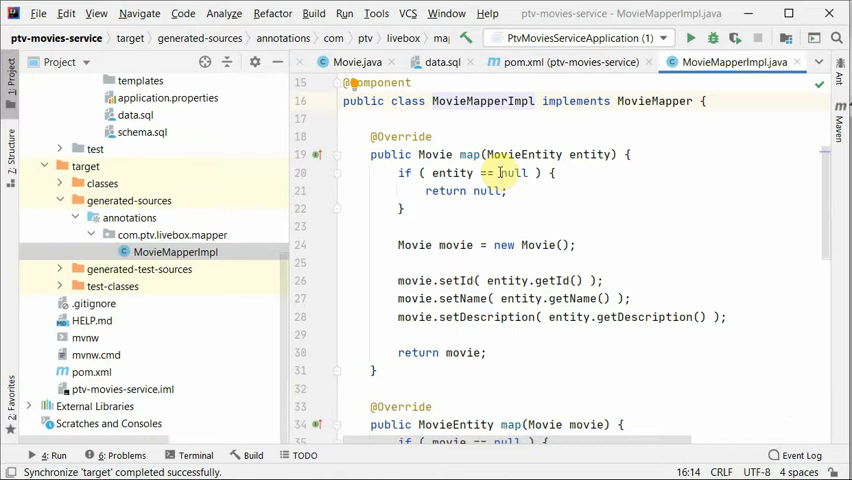
{"action": "scroll", "coordinate": [403, 121], "scroll_direction": "down", "scroll_amount": 2}
{"action": "scroll", "coordinate": [403, 121], "scroll_direction": "down", "scroll_amount": 2}
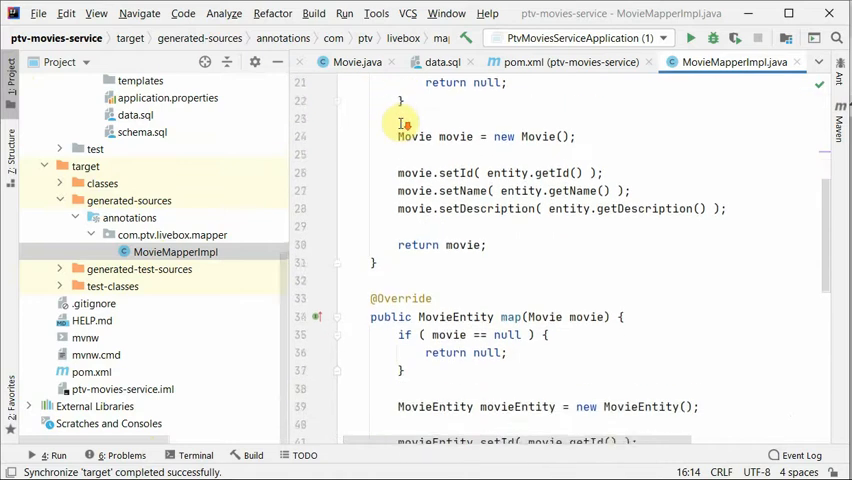
{"action": "scroll", "coordinate": [403, 121], "scroll_direction": "down", "scroll_amount": 2}
{"action": "scroll", "coordinate": [403, 121], "scroll_direction": "down", "scroll_amount": 1}
{"action": "scroll", "coordinate": [540, 198], "scroll_direction": "down", "scroll_amount": 2}
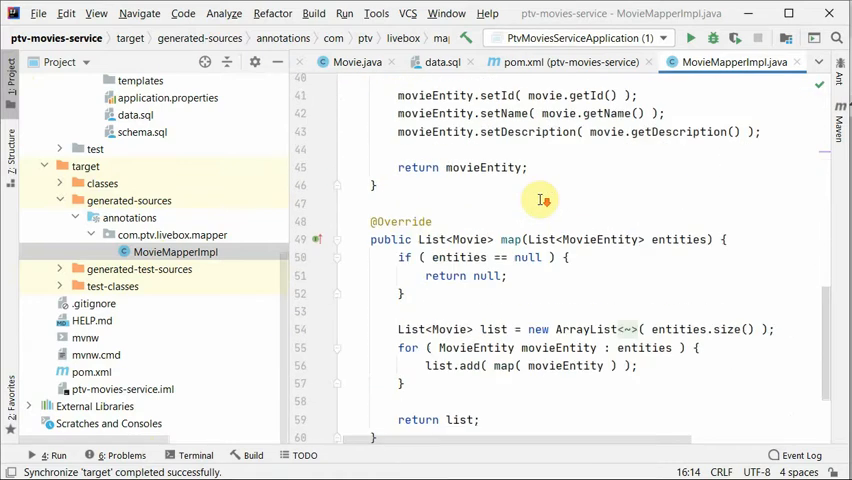
{"action": "scroll", "coordinate": [540, 198], "scroll_direction": "down", "scroll_amount": 1}
{"action": "scroll", "coordinate": [540, 198], "scroll_direction": "up", "scroll_amount": 1}
{"action": "scroll", "coordinate": [540, 198], "scroll_direction": "up", "scroll_amount": 4}
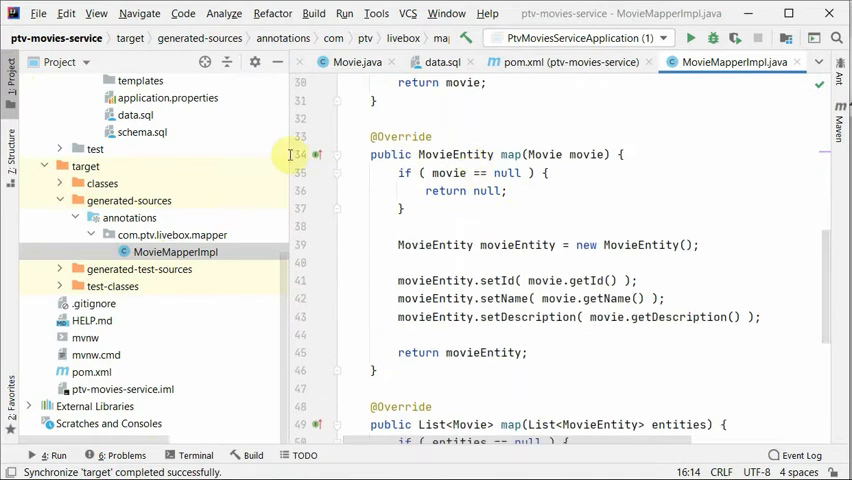
{"action": "scroll", "coordinate": [140, 205], "scroll_direction": "up", "scroll_amount": 1}
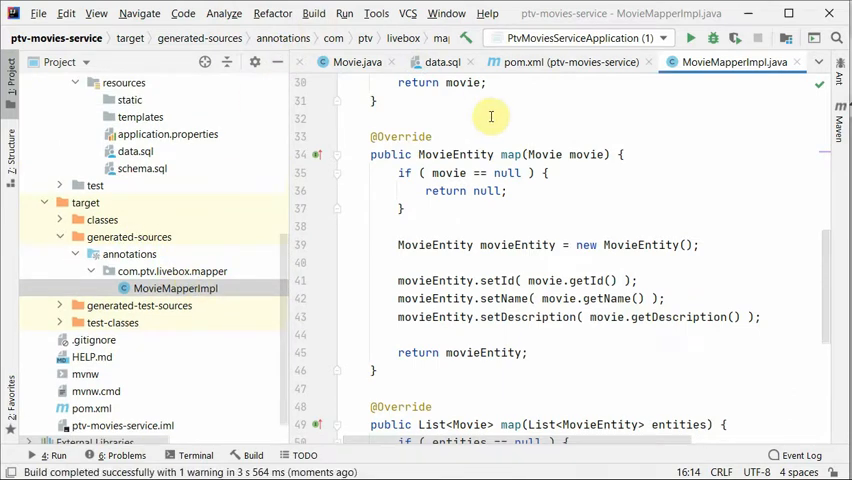
{"action": "left_click", "coordinate": [314, 14]}
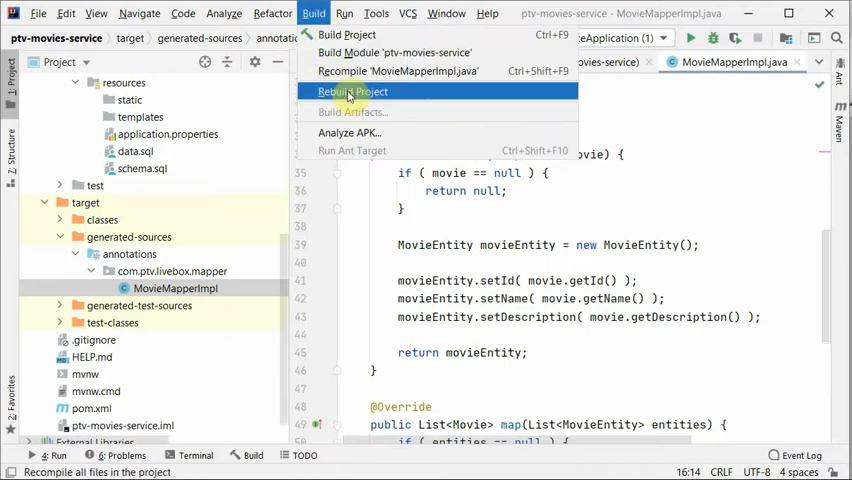
{"action": "left_click", "coordinate": [608, 153]}
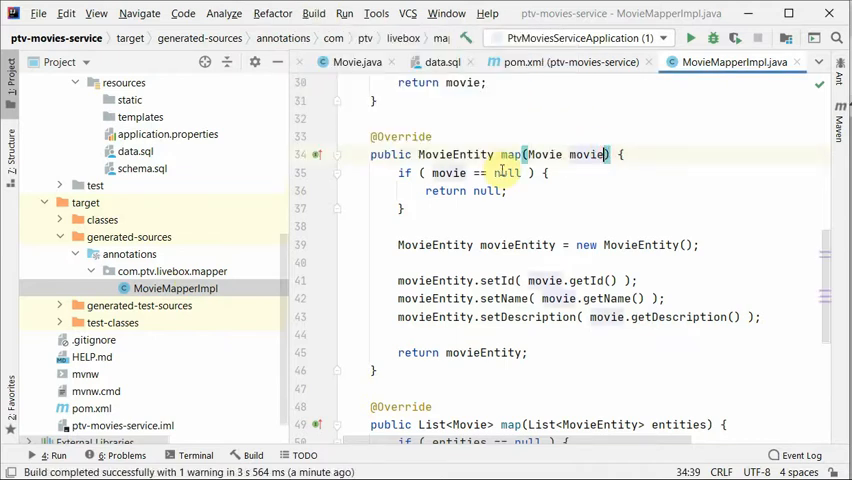
{"action": "scroll", "coordinate": [502, 172], "scroll_direction": "up", "scroll_amount": 3}
{"action": "scroll", "coordinate": [502, 172], "scroll_direction": "up", "scroll_amount": 3}
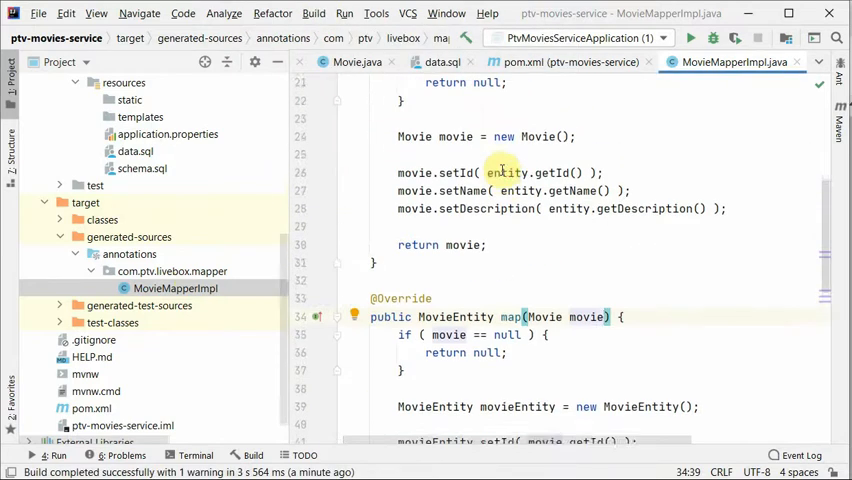
{"action": "scroll", "coordinate": [502, 172], "scroll_direction": "up", "scroll_amount": 4}
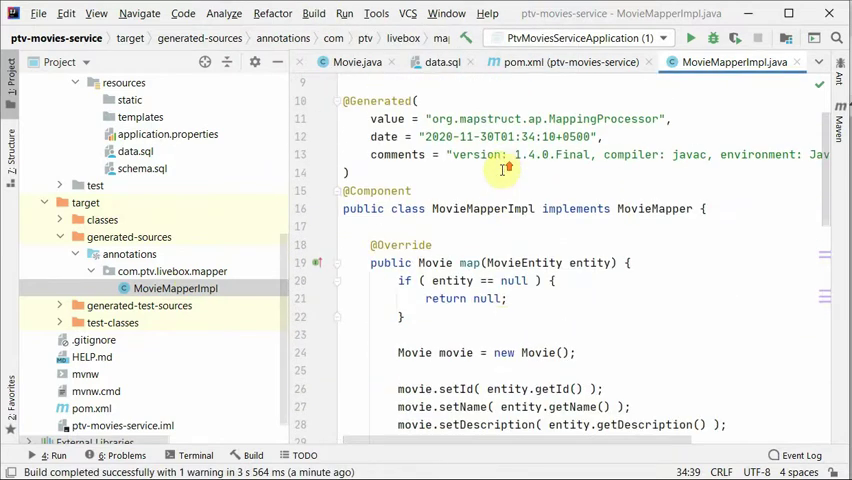
Close MovieMapperImpl, return to MovieMapper and select it under the mapper package with dto collapsed.
{"action": "left_click", "coordinate": [798, 64]}
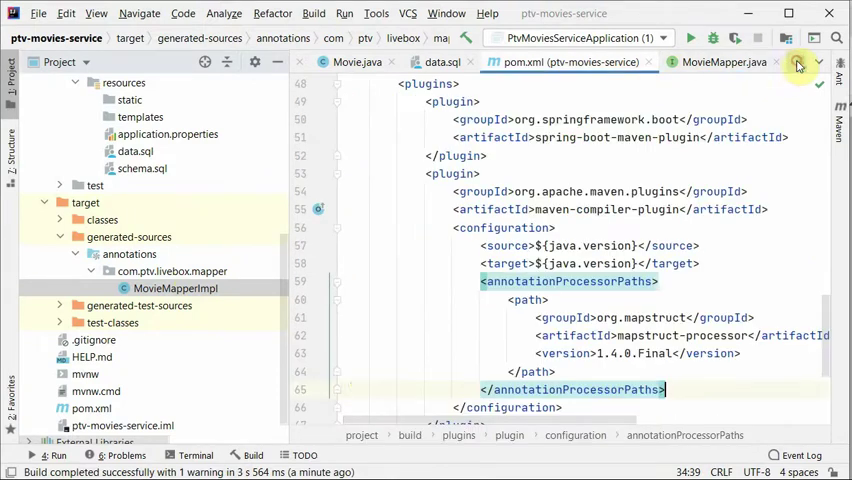
{"action": "left_click", "coordinate": [724, 62]}
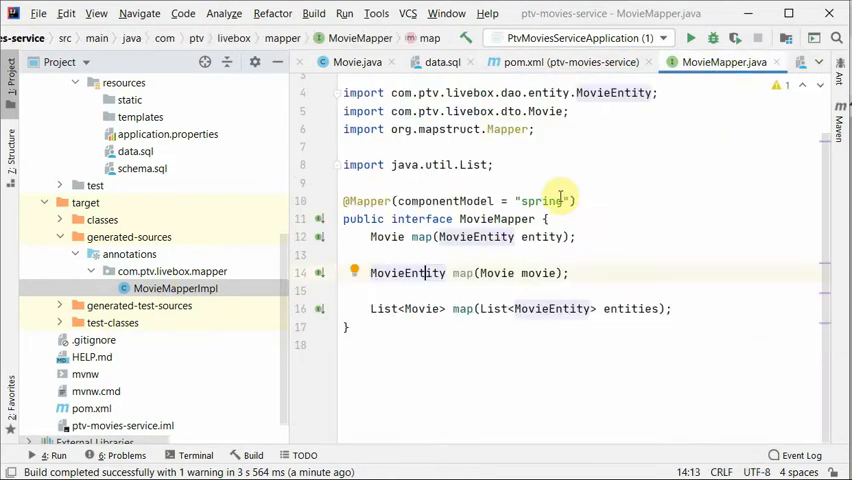
{"action": "scroll", "coordinate": [132, 176], "scroll_direction": "up", "scroll_amount": 6}
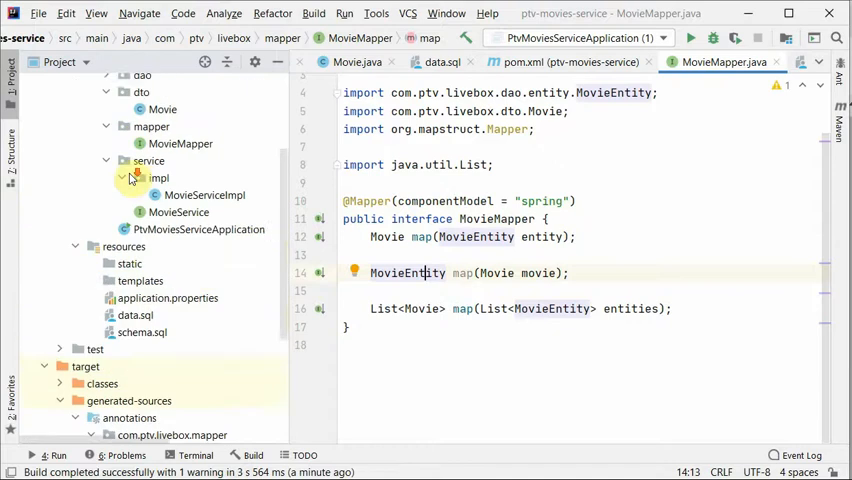
{"action": "scroll", "coordinate": [132, 176], "scroll_direction": "up", "scroll_amount": 3}
{"action": "scroll", "coordinate": [132, 176], "scroll_direction": "up", "scroll_amount": 2}
{"action": "left_click", "coordinate": [110, 237]}
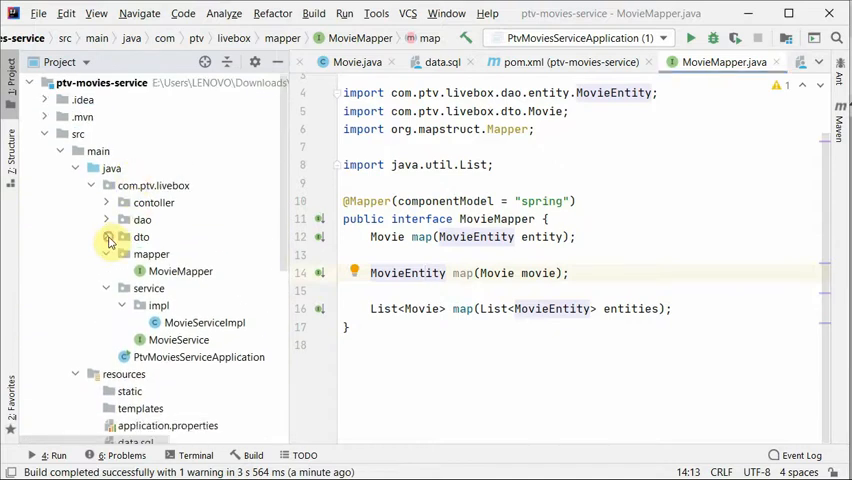
{"action": "left_click", "coordinate": [155, 254]}
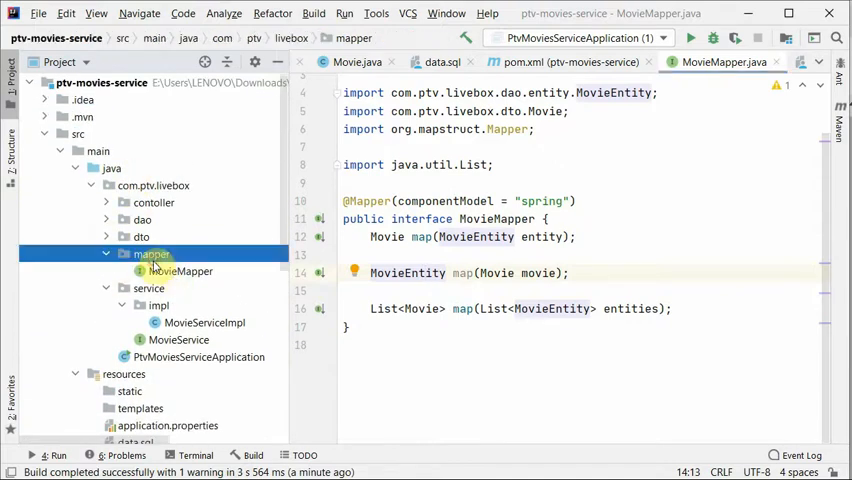
{"action": "left_click", "coordinate": [178, 272]}
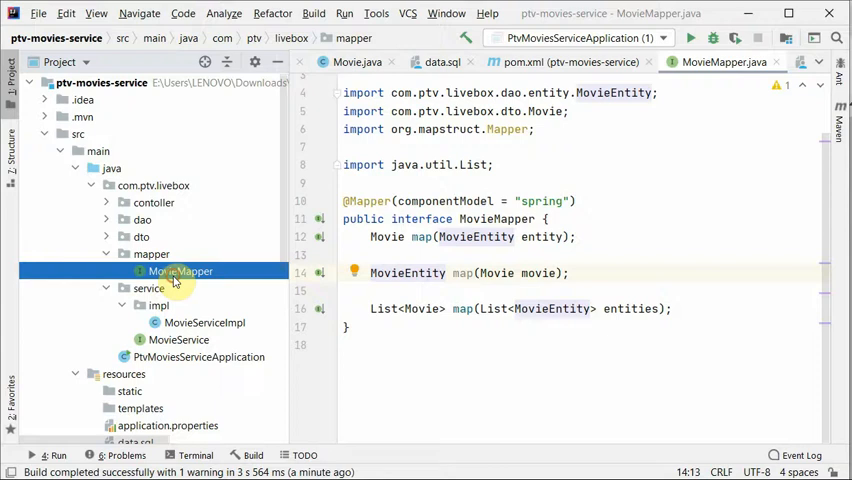
Open MovieServiceImpl and delete its stray blank line.
{"action": "left_click", "coordinate": [200, 323]}
{"action": "double_click", "coordinate": [200, 323]}
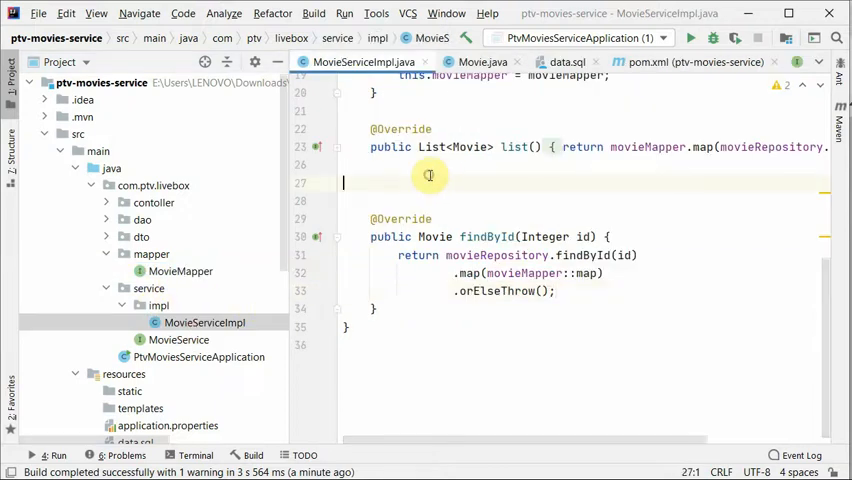
{"action": "key", "text": "BackSpace"}
{"action": "key", "text": "BackSpace"}
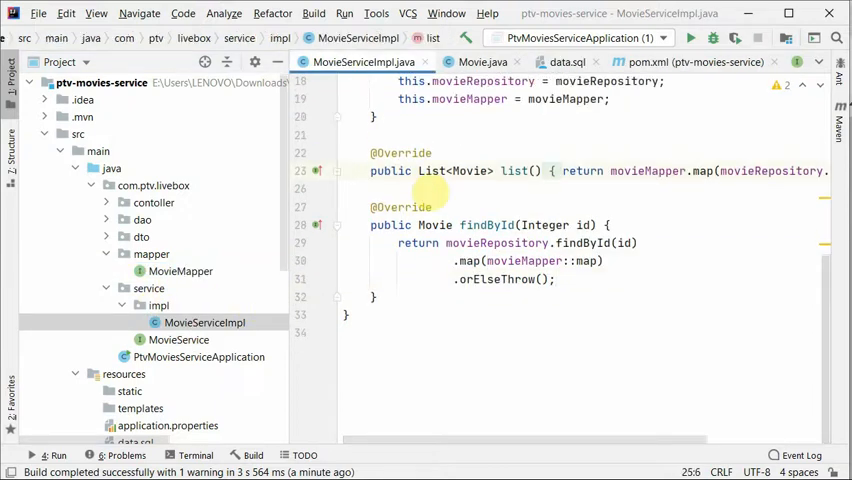
{"action": "scroll", "coordinate": [505, 178], "scroll_direction": "up", "scroll_amount": 5}
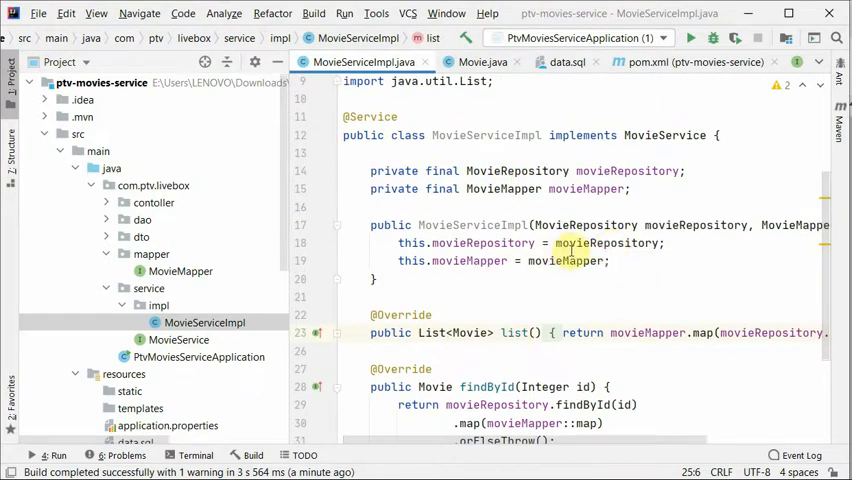
Highlight the injected MovieMapper and its use in list(), then run the Spring Boot application.
{"action": "double_click", "coordinate": [518, 189]}
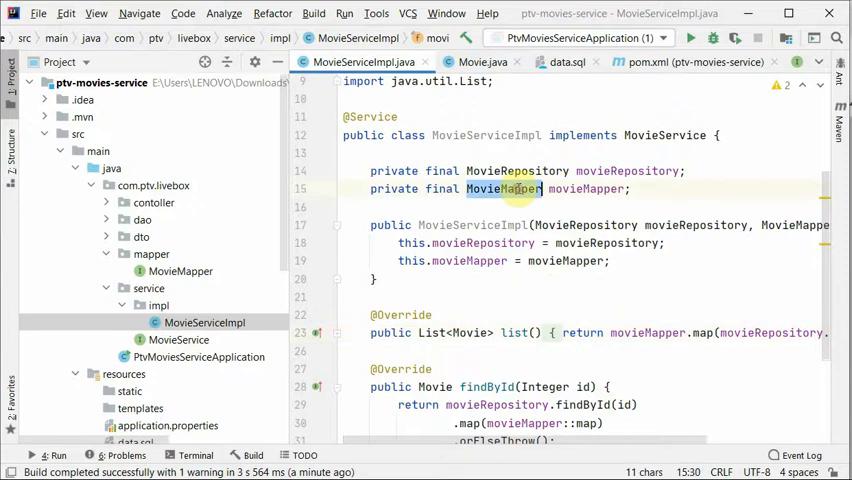
{"action": "scroll", "coordinate": [600, 224], "scroll_direction": "right", "scroll_amount": 3}
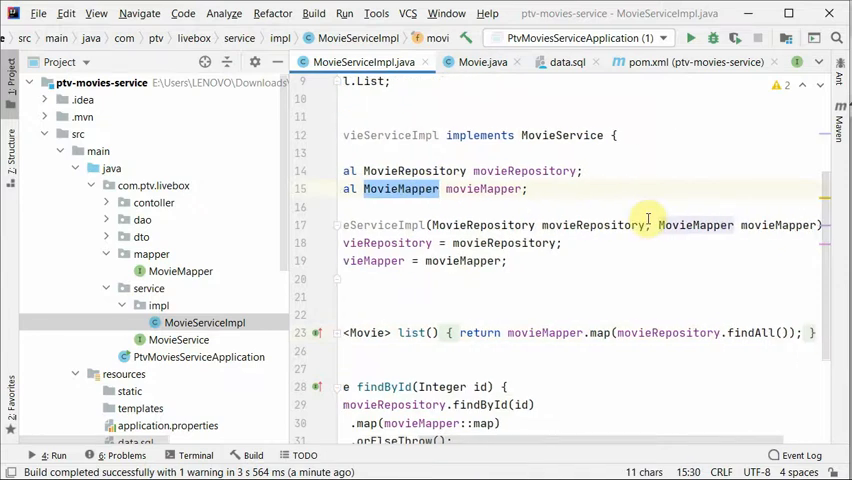
{"action": "scroll", "coordinate": [648, 222], "scroll_direction": "left", "scroll_amount": 3}
{"action": "scroll", "coordinate": [648, 222], "scroll_direction": "down", "scroll_amount": 3}
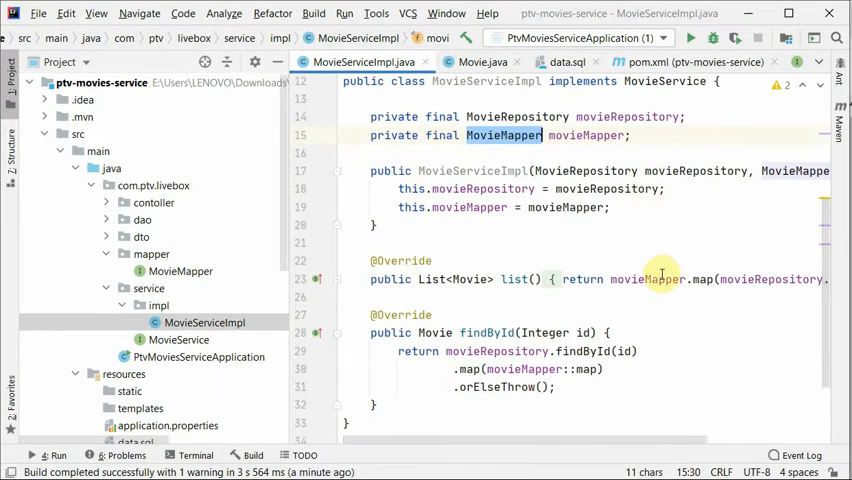
{"action": "double_click", "coordinate": [647, 279]}
{"action": "scroll", "coordinate": [660, 280], "scroll_direction": "right", "scroll_amount": 3}
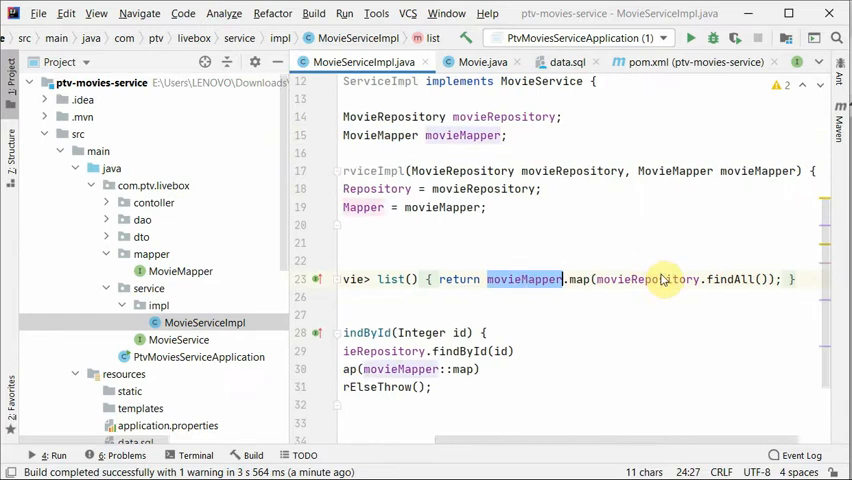
{"action": "scroll", "coordinate": [590, 290], "scroll_direction": "left", "scroll_amount": 3}
{"action": "scroll", "coordinate": [560, 320], "scroll_direction": "down", "scroll_amount": 3}
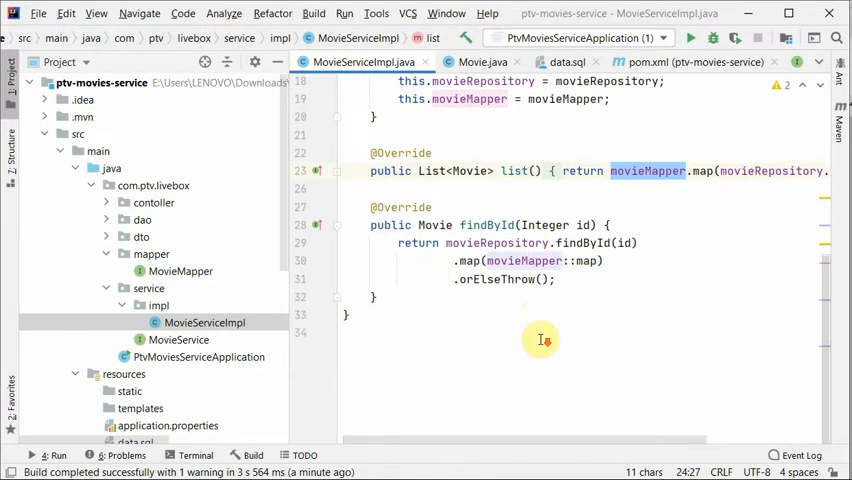
{"action": "scroll", "coordinate": [544, 340], "scroll_direction": "up", "scroll_amount": 3}
{"action": "left_click", "coordinate": [691, 38]}
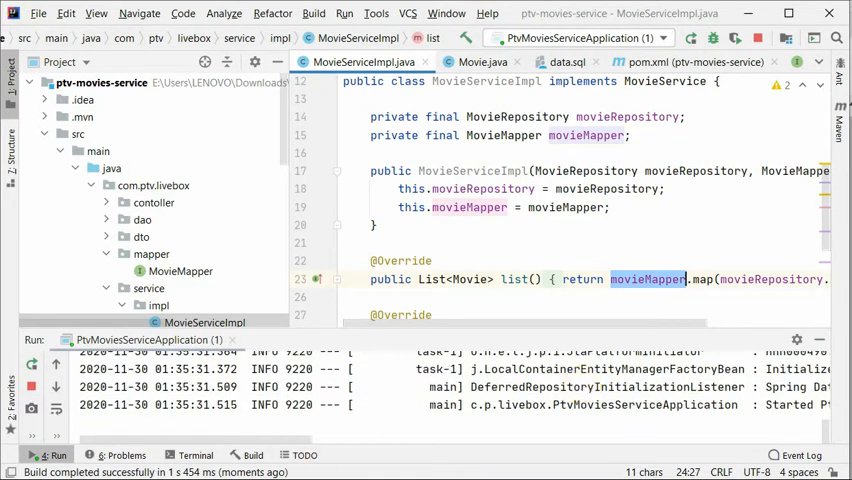
Switch from IntelliJ IDEA to the Chrome window once the application has started.
{"action": "key", "text": "alt+Tab"}
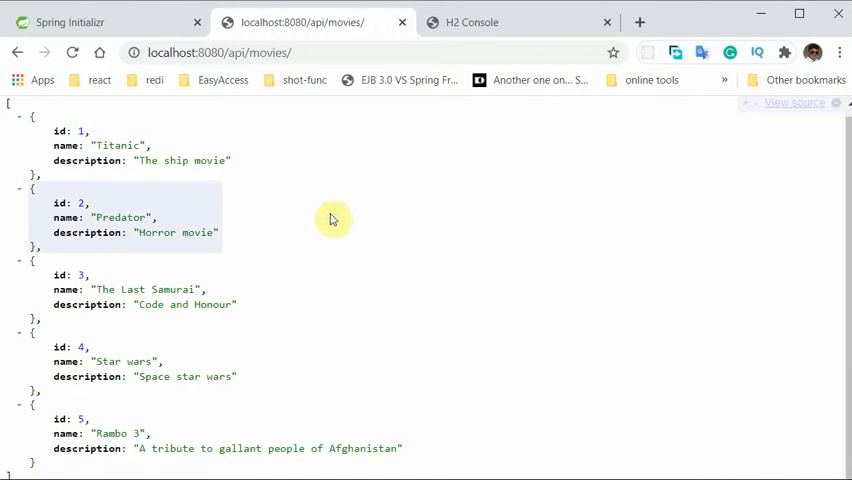
Reload localhost:8080/api/movies to get the five movies returned as JSON.
{"action": "right_click", "coordinate": [330, 213]}
{"action": "left_click", "coordinate": [428, 267]}
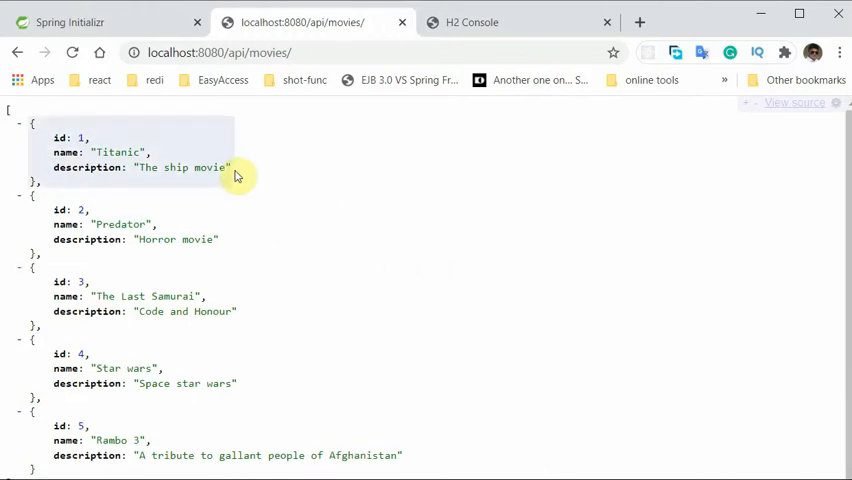
{"action": "scroll", "coordinate": [237, 176], "scroll_direction": "down", "scroll_amount": 1}
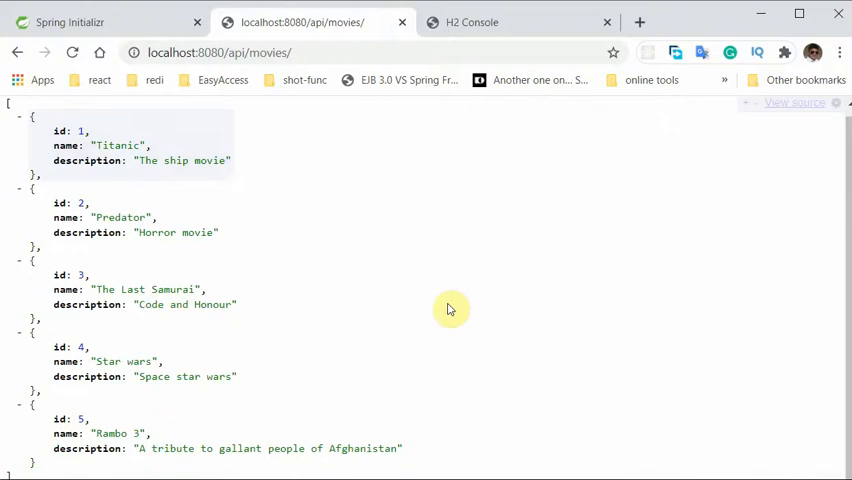